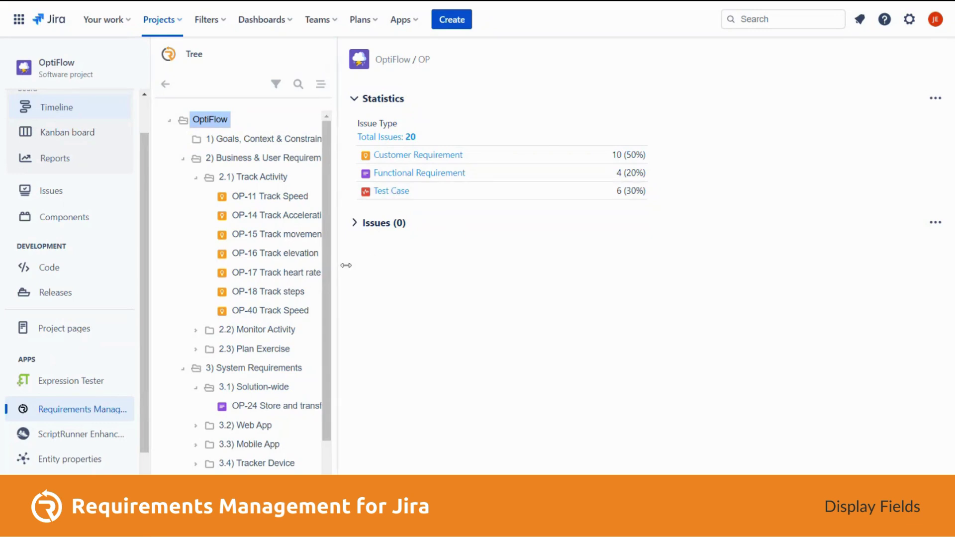
Step: Open the OptiFlow root's tree display fields, showing Summary and Folder Numbering for folders
right_click(210, 123)
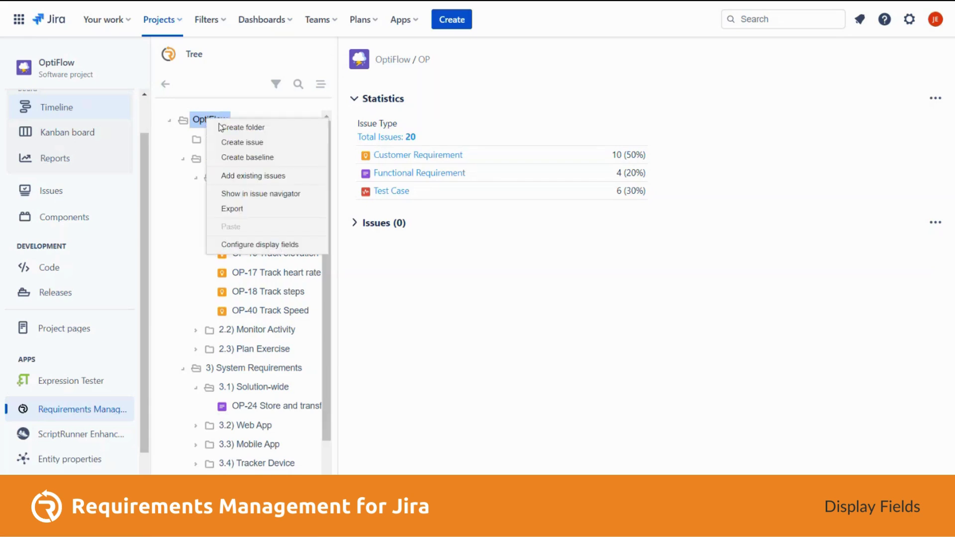
click(277, 245)
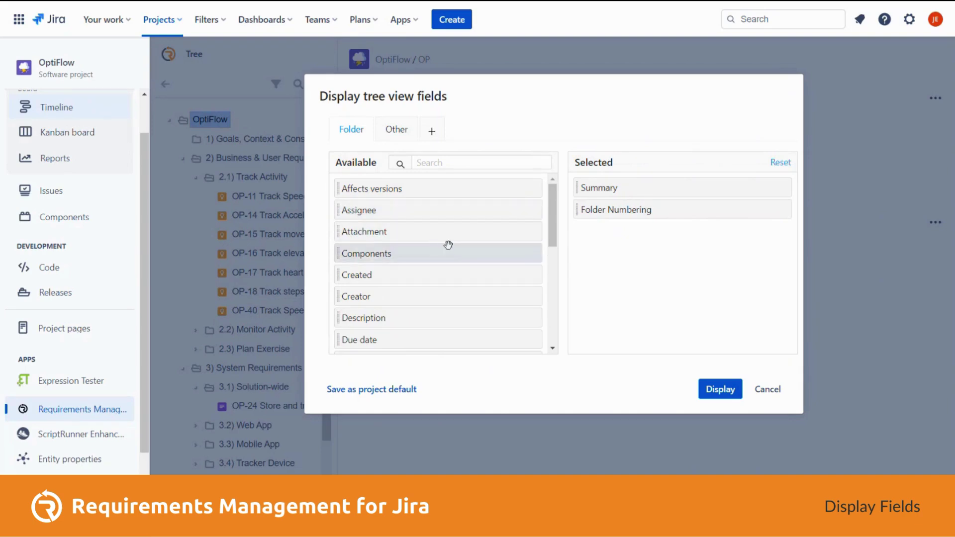
click(470, 168)
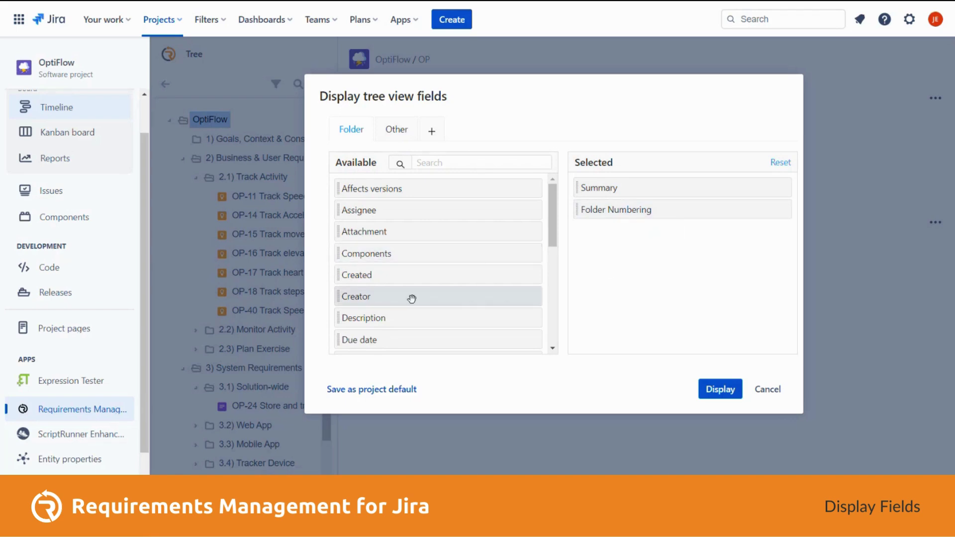
Step: Show Description instead of Summary for tree folders and apply the change
drag(410, 323, 648, 246)
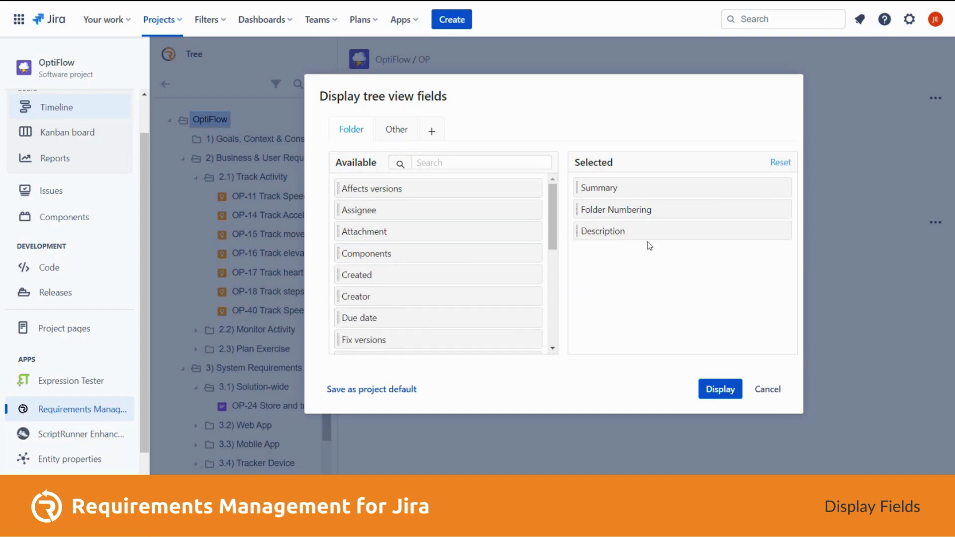
drag(639, 190, 425, 191)
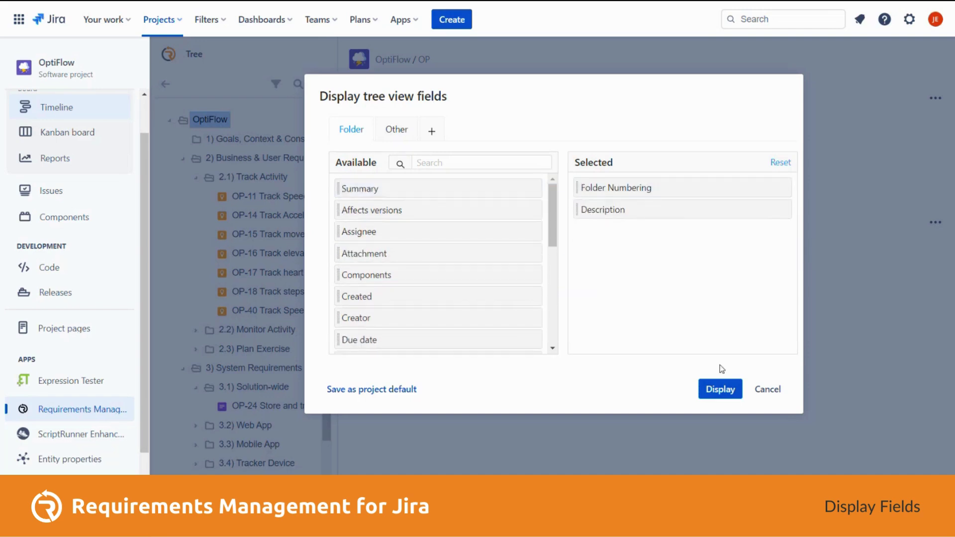
click(713, 391)
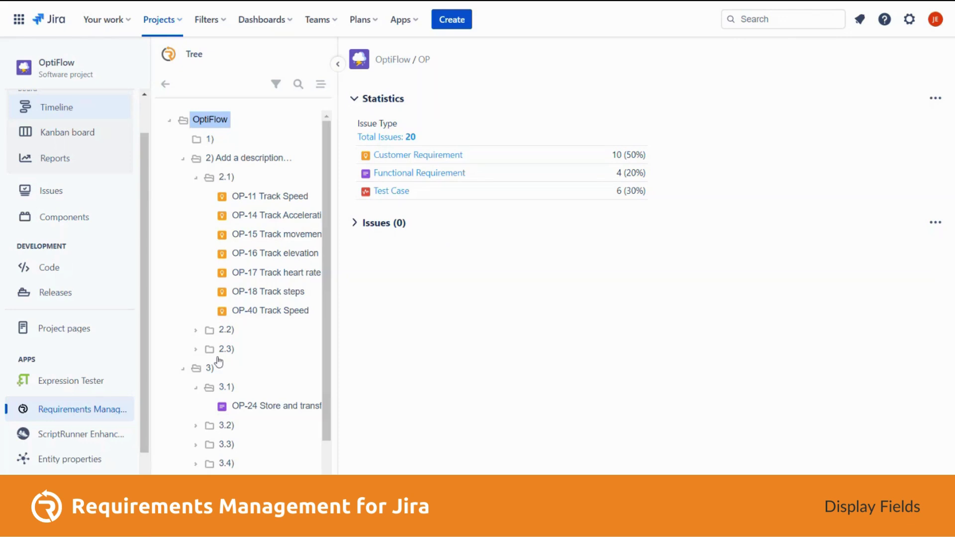
Step: Save Folder Numbering and Description as the project-default folder fields, then bring in a second browser window
right_click(211, 116)
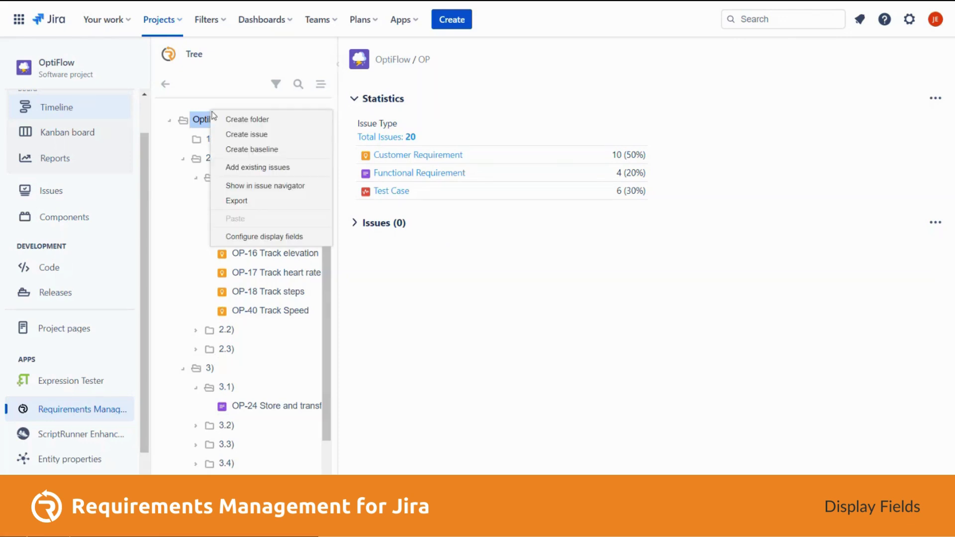
click(265, 237)
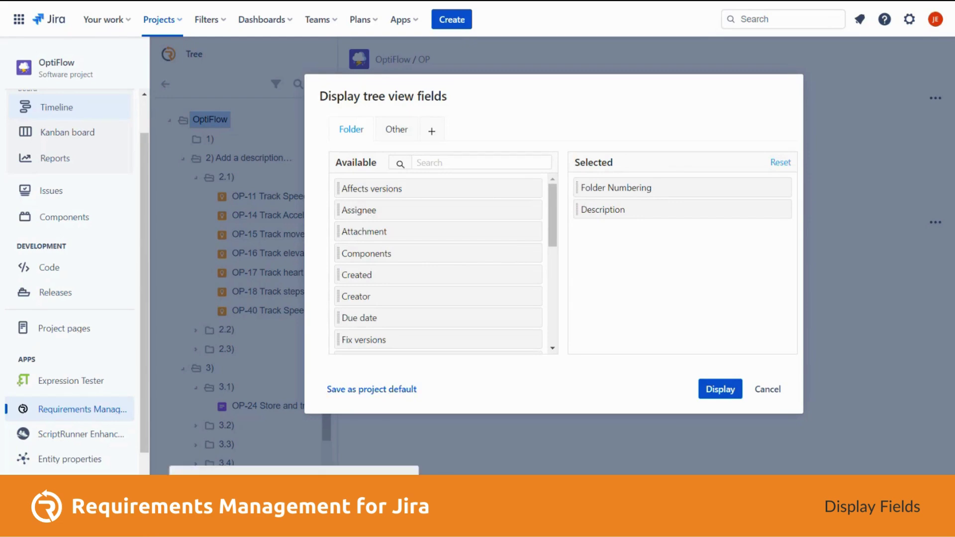
click(787, 462)
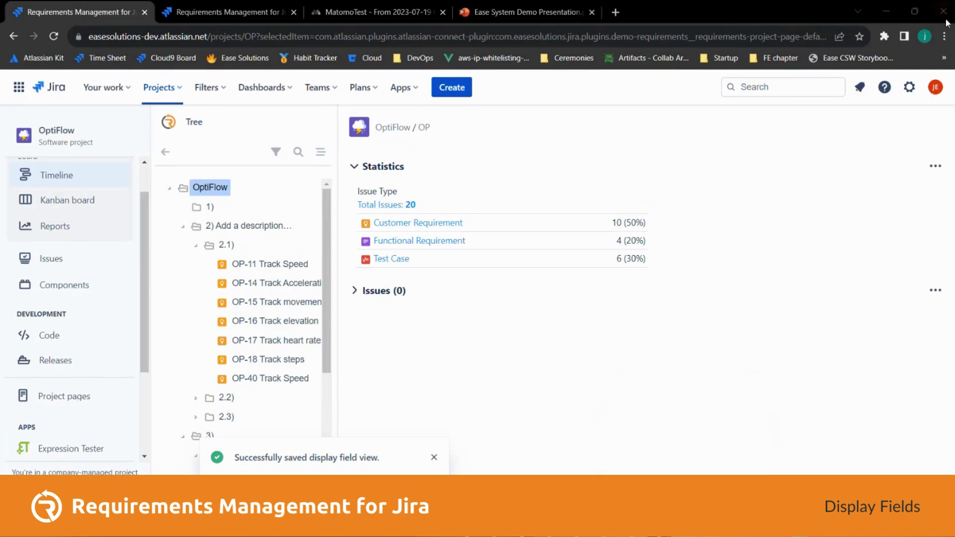
drag(954, 134, 734, 119)
Step: In the refreshed second window, reset the folder fields to the project default, then close that window
click(761, 118)
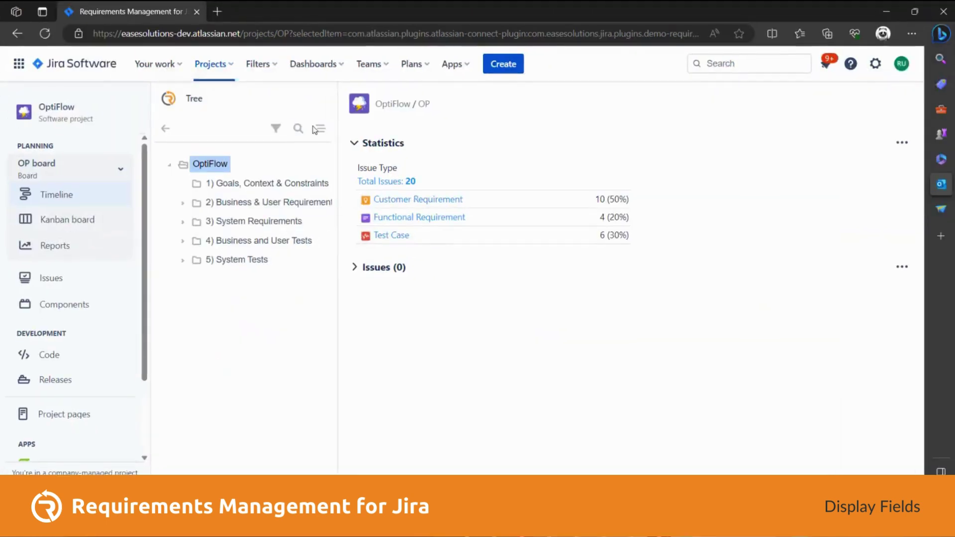
key(F5)
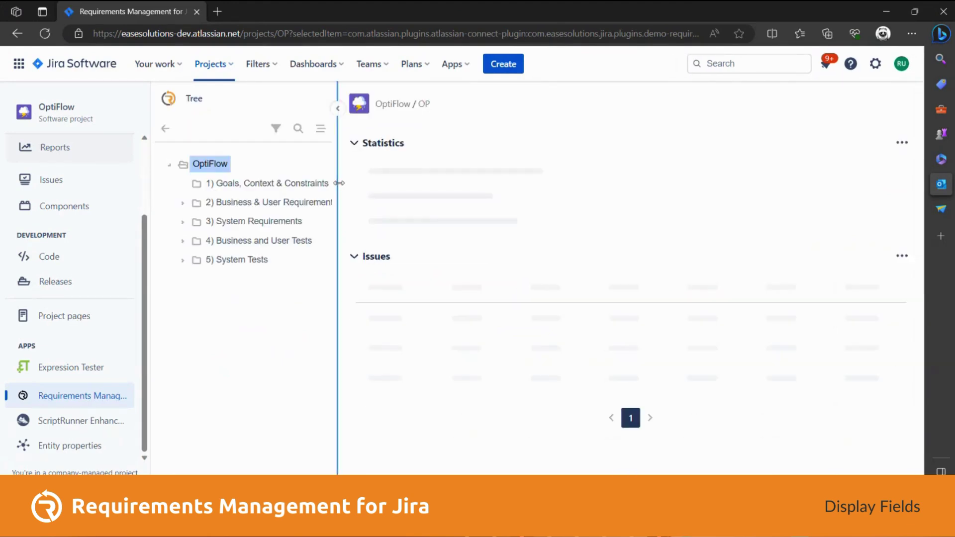
right_click(216, 164)
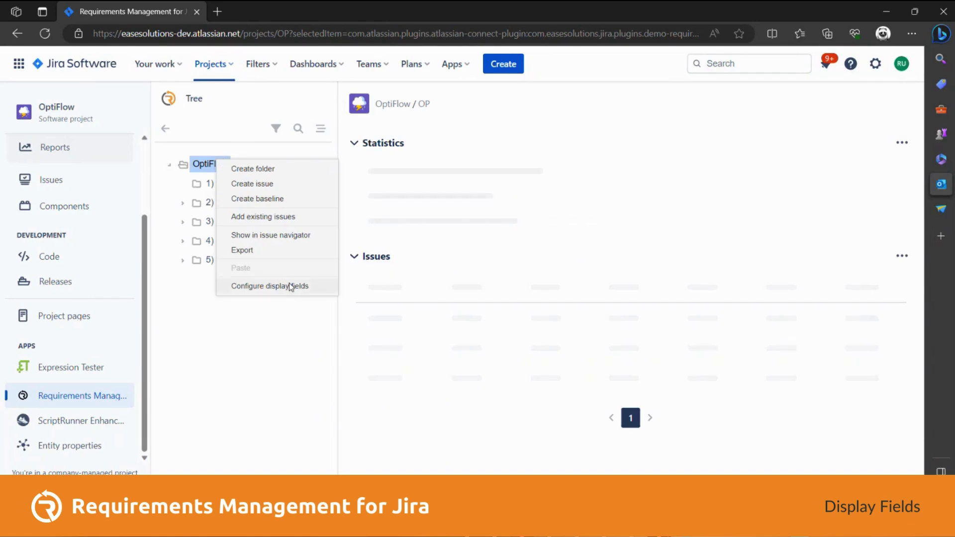
click(291, 286)
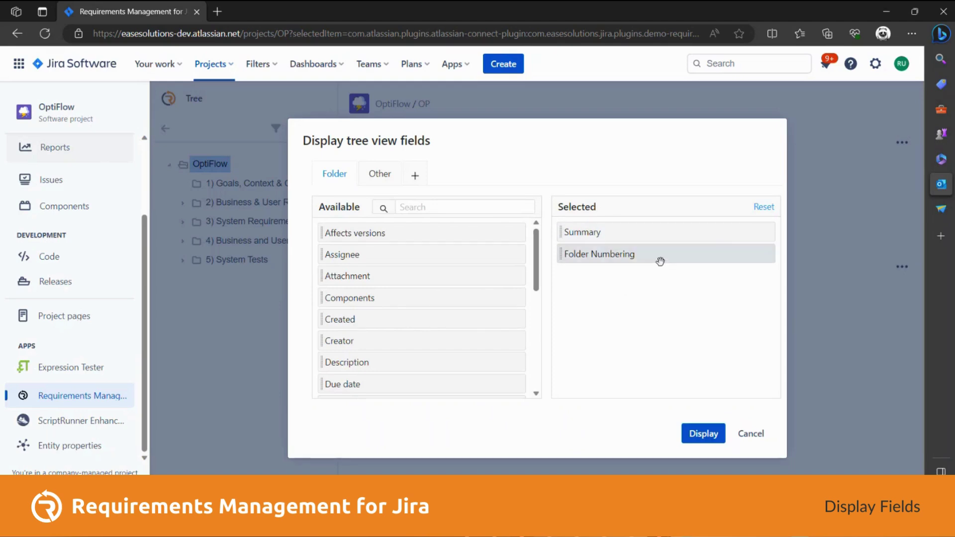
click(766, 208)
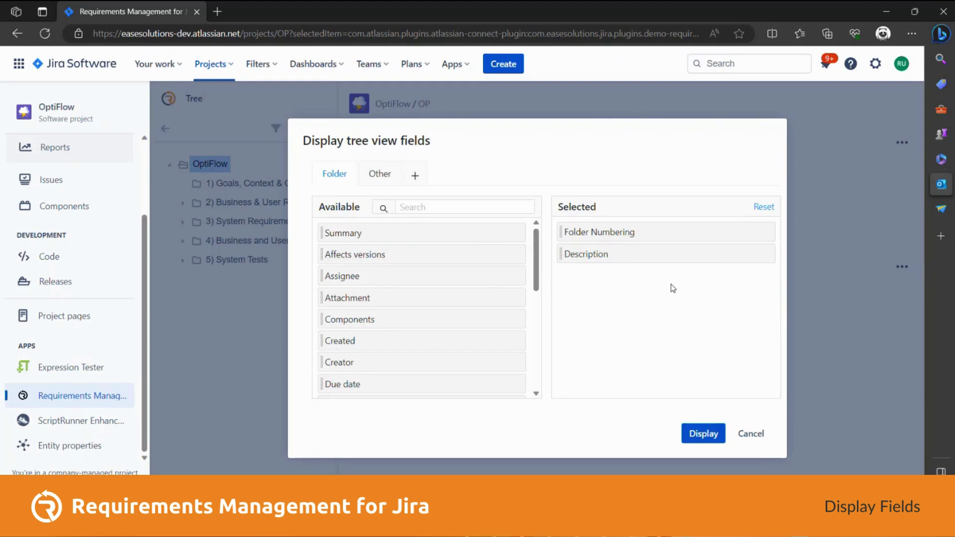
click(751, 435)
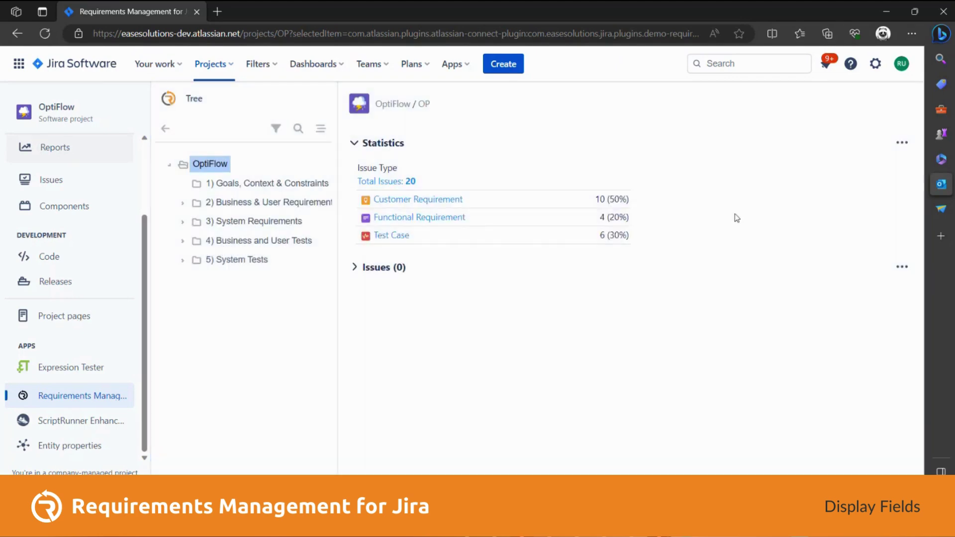
click(886, 11)
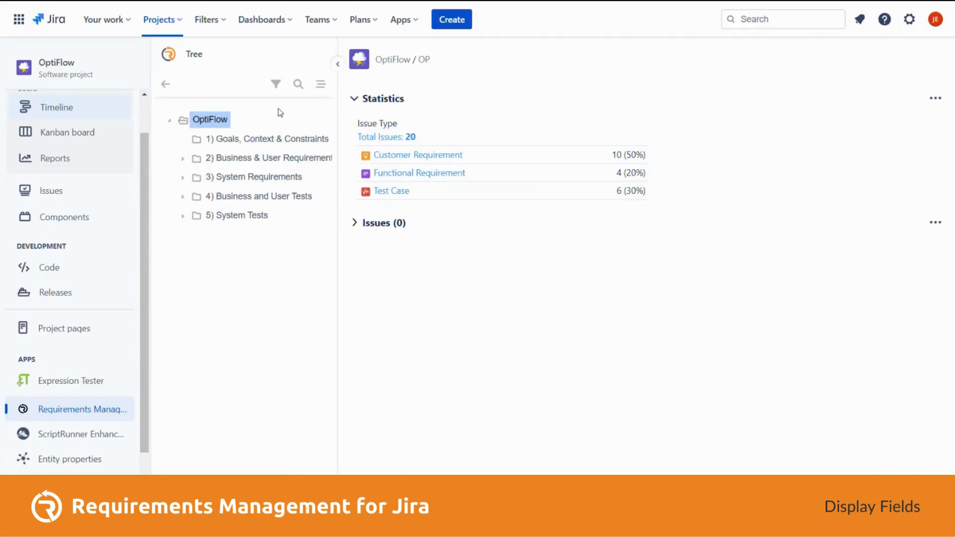
Step: Switch the right panel to the reading view and bring up its display-field settings
click(323, 86)
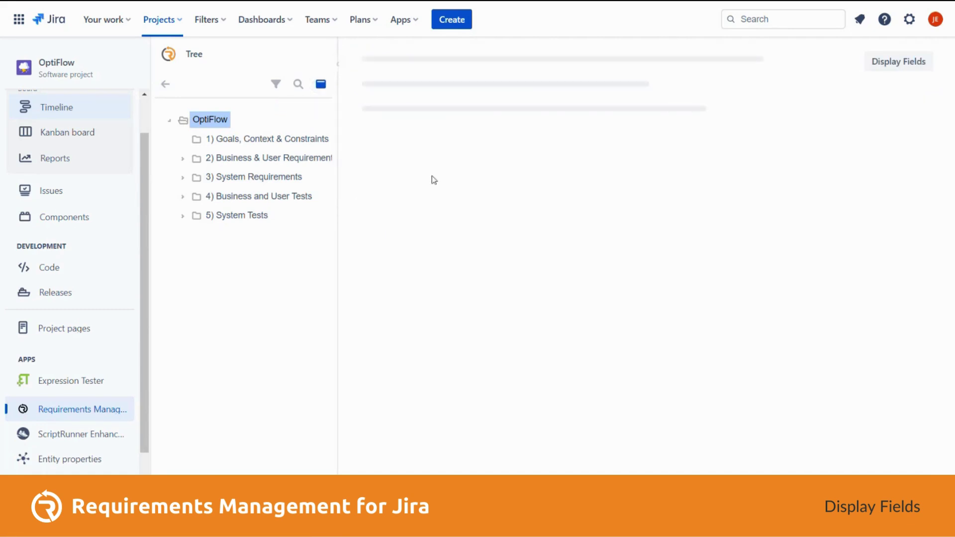
click(902, 65)
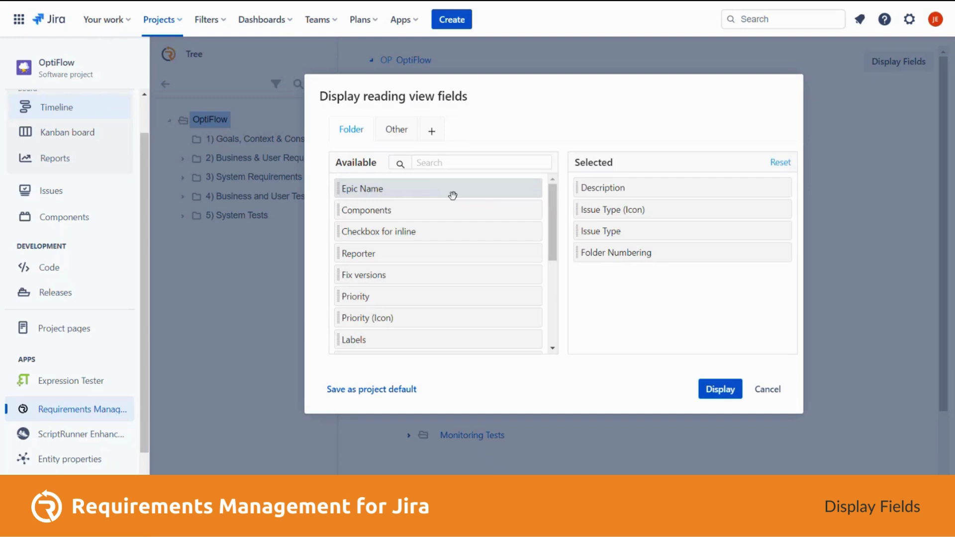
scroll(442, 249, down, 5)
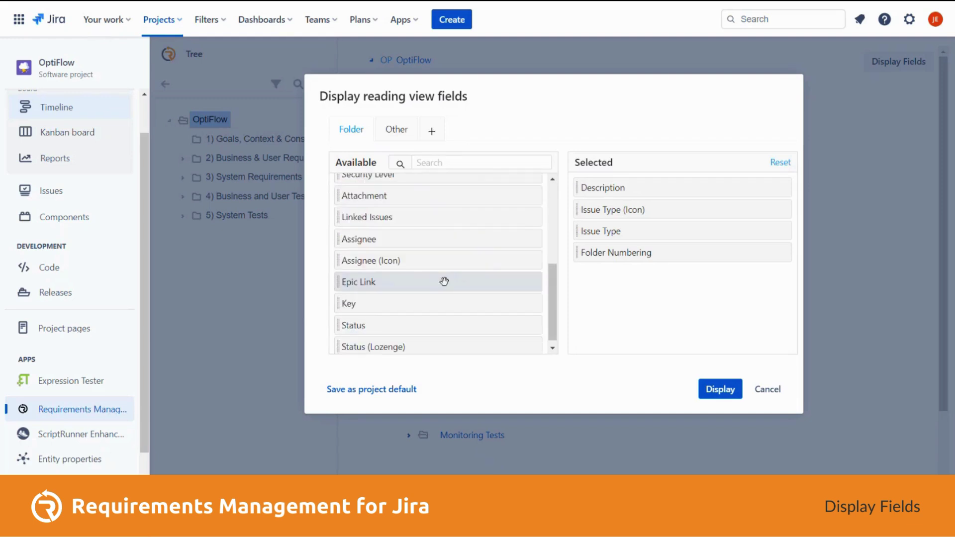
scroll(444, 282, up, 4)
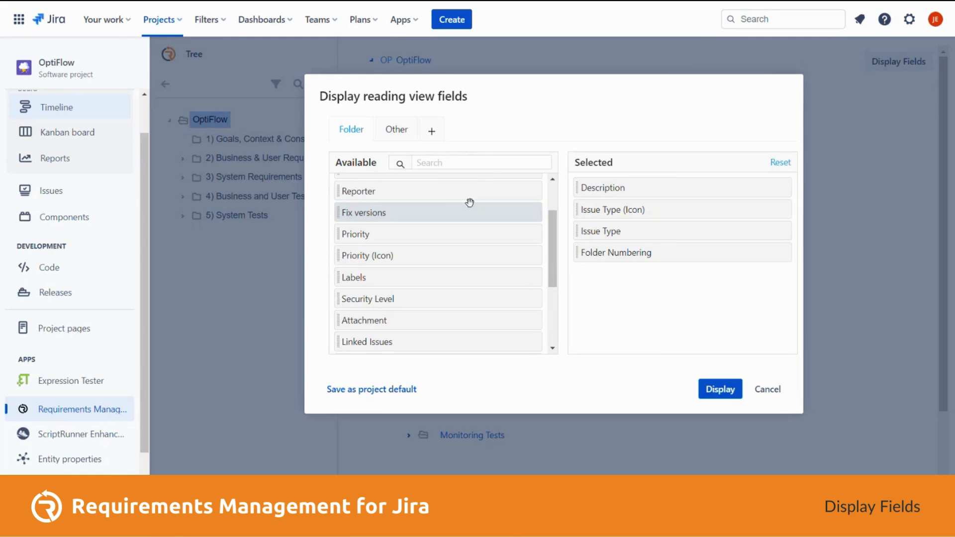
scroll(468, 202, up, 2)
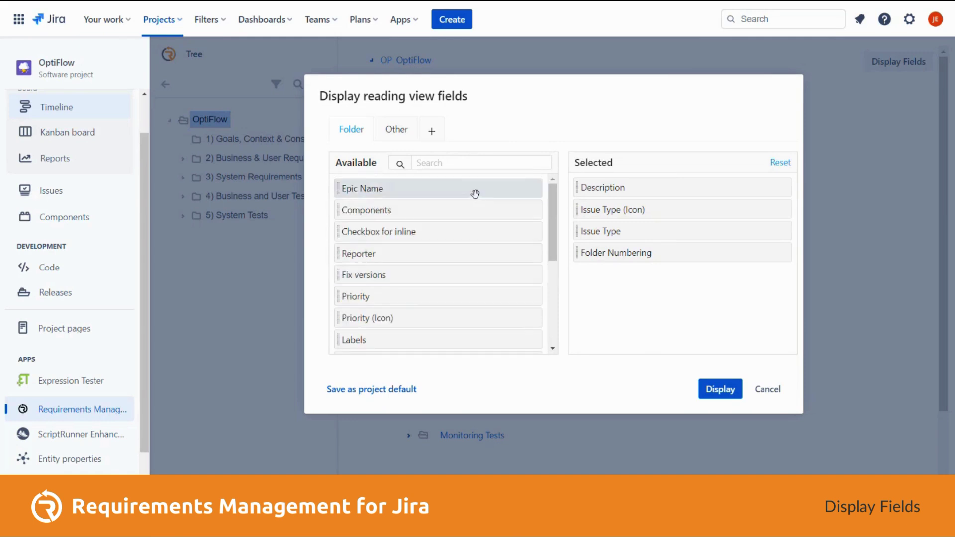
scroll(473, 195, down, 4)
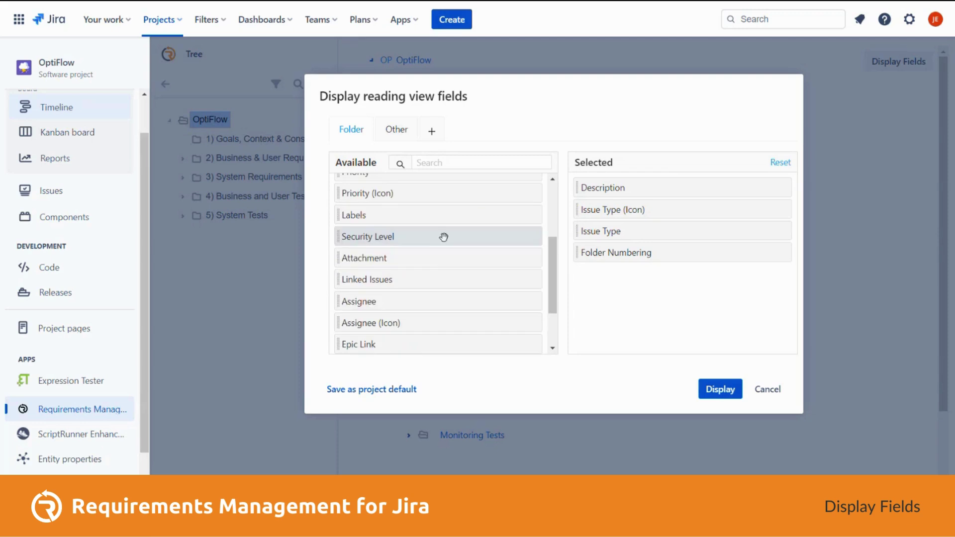
scroll(458, 273, down, 2)
scroll(454, 268, up, 5)
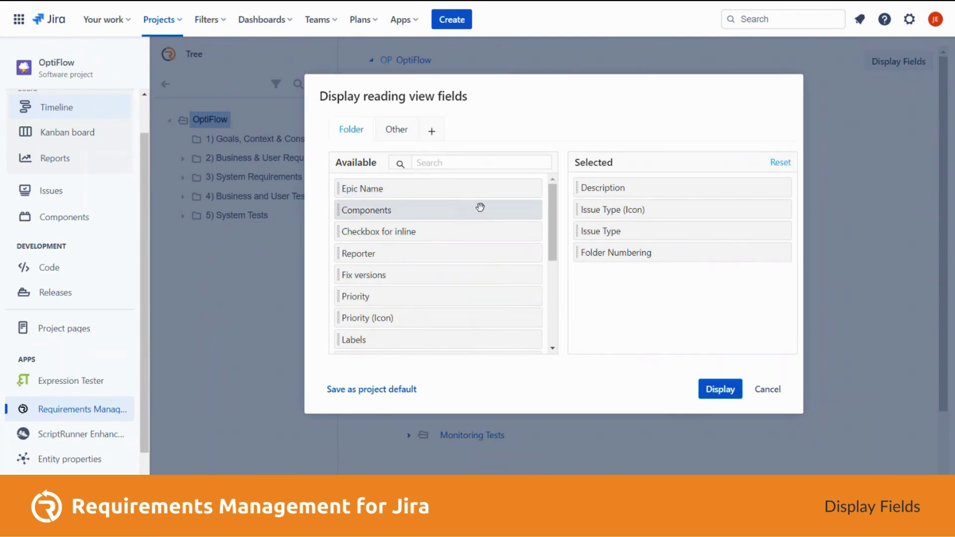
Step: Remove Description and Issue Type (Icon) from the Folder reading-view fields and apply
drag(609, 189, 443, 189)
drag(643, 188, 396, 190)
click(720, 389)
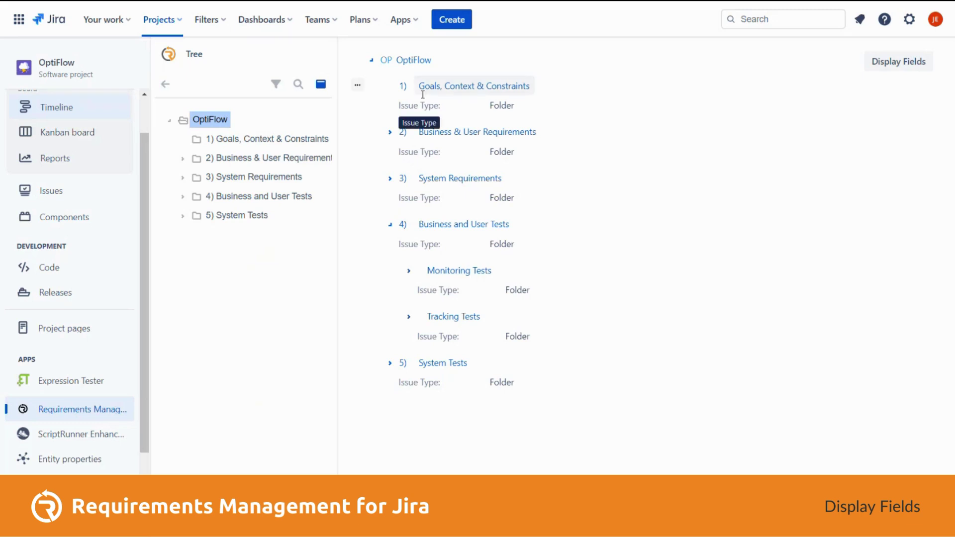
Step: Add a reading-view field set for the Customer Requirement issue type
click(892, 64)
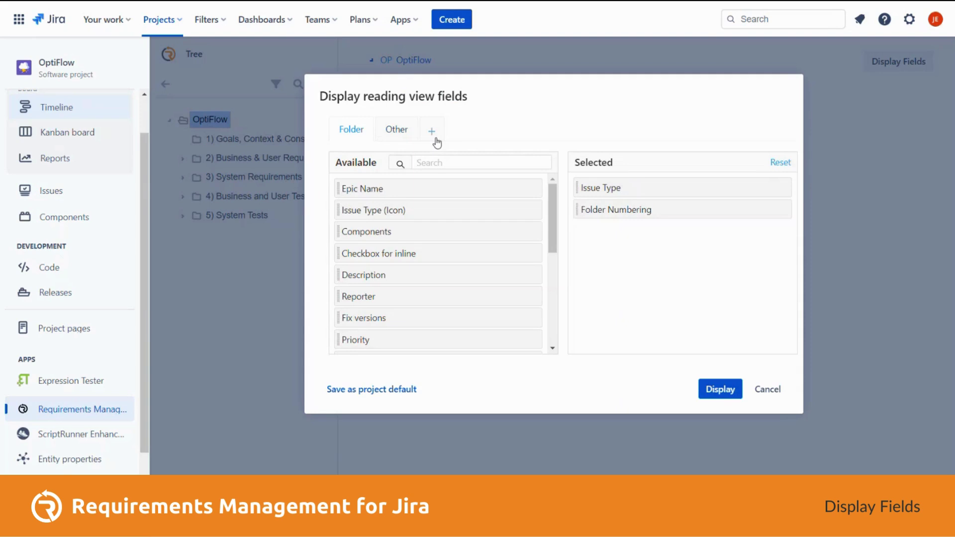
click(437, 142)
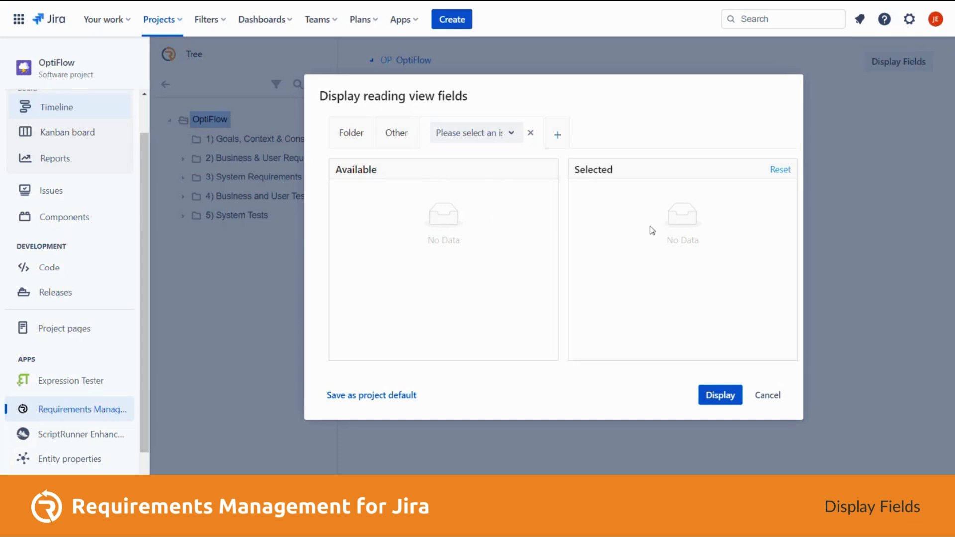
click(482, 139)
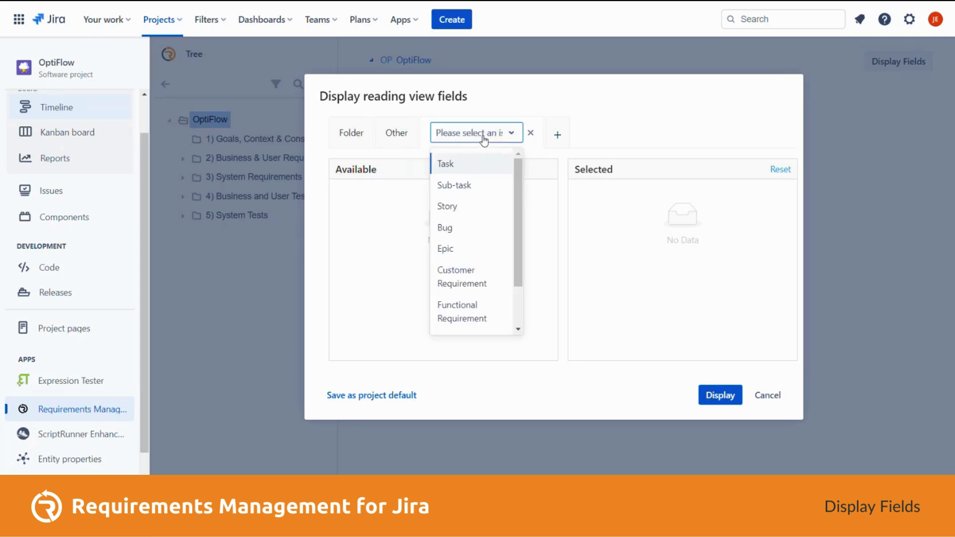
scroll(478, 187, down, 1)
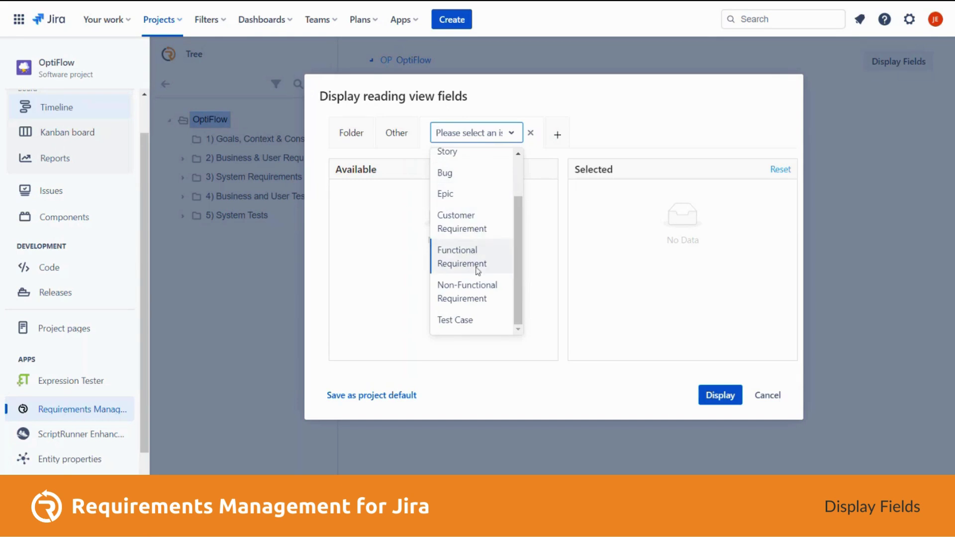
click(477, 229)
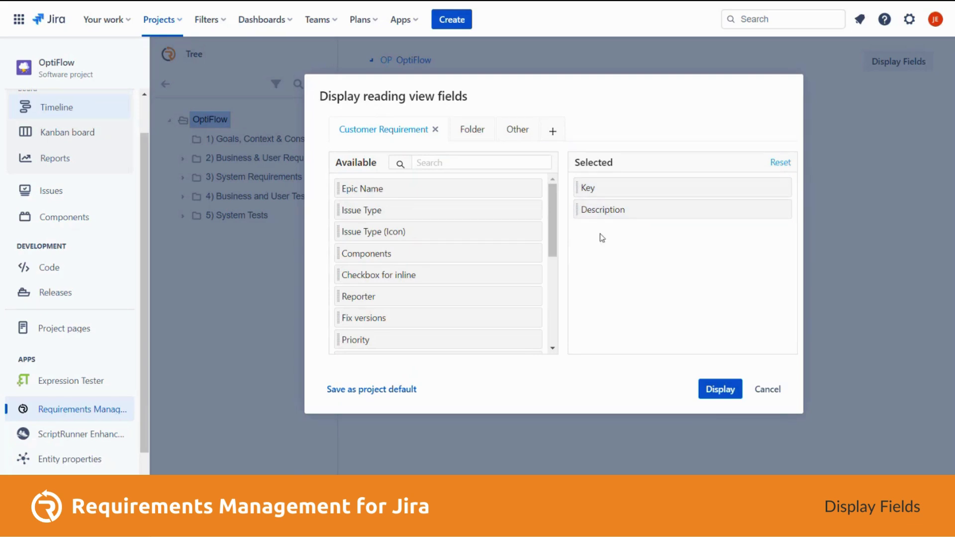
Step: Replace Description with Issue Type (Icon) at the top of Customer Requirement fields and apply
drag(628, 214, 386, 208)
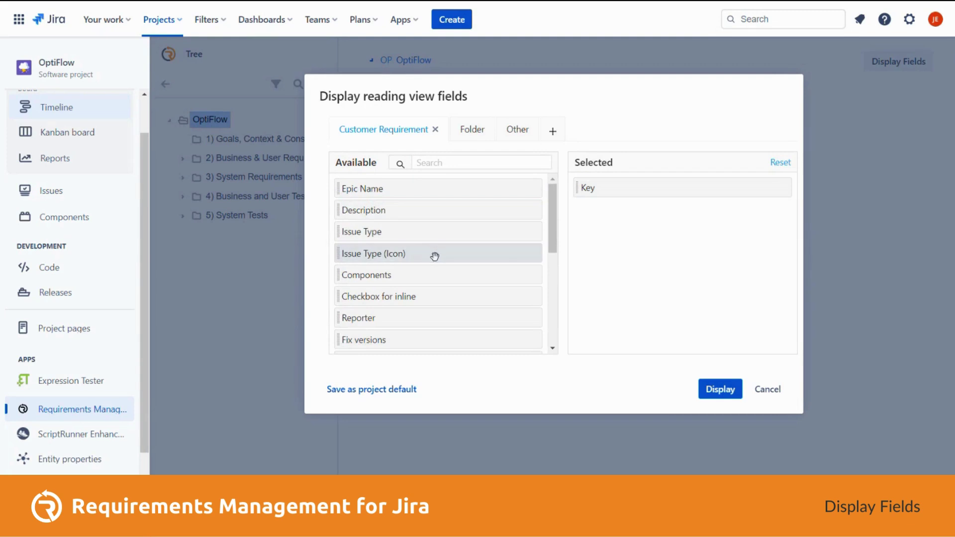
drag(431, 252, 679, 191)
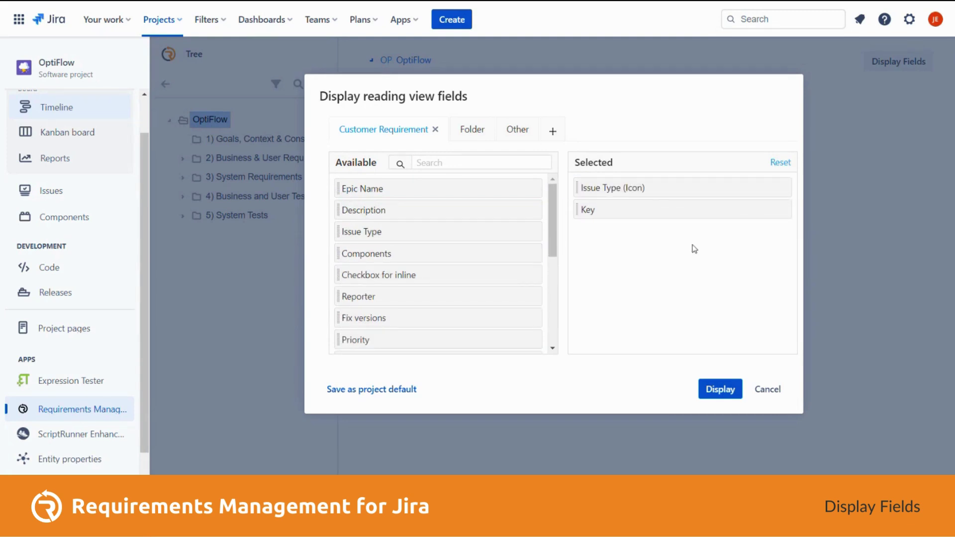
click(720, 389)
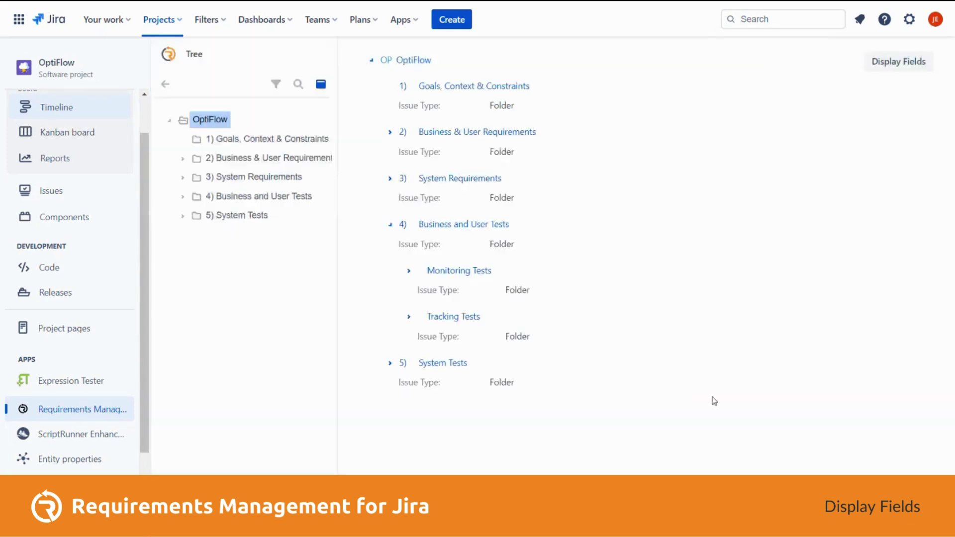
Step: Expand 3) System Requirements, 3.1) Solution-wide and 2) Business & User Requirements in the reading view
click(390, 178)
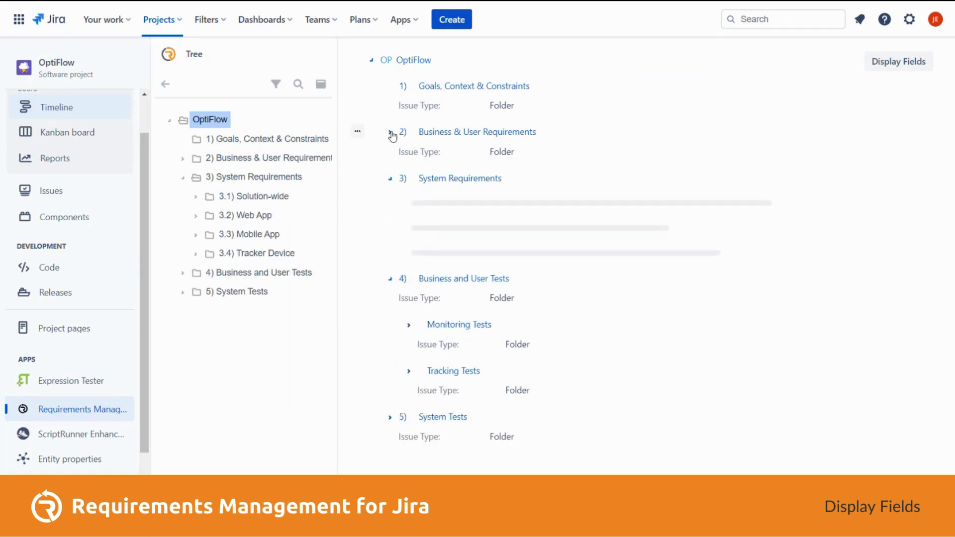
click(409, 225)
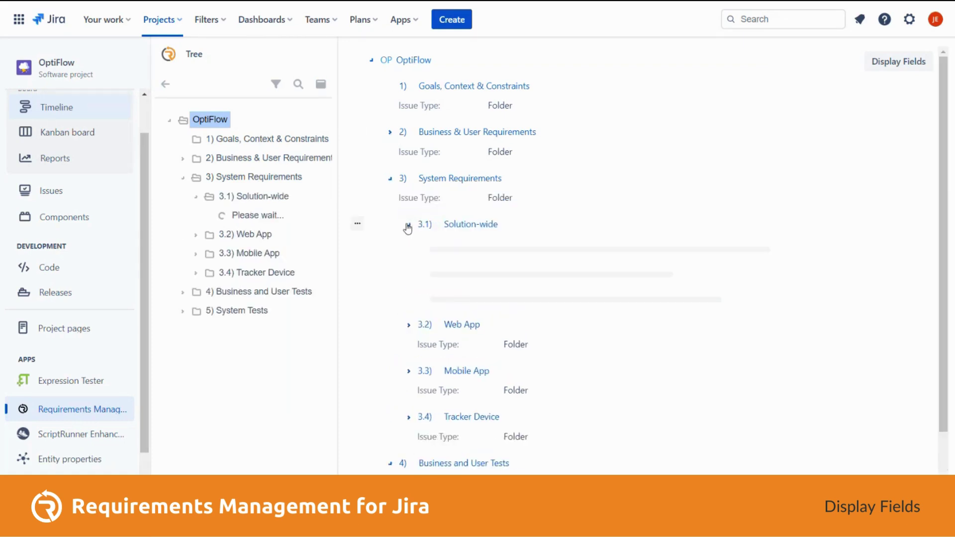
click(182, 158)
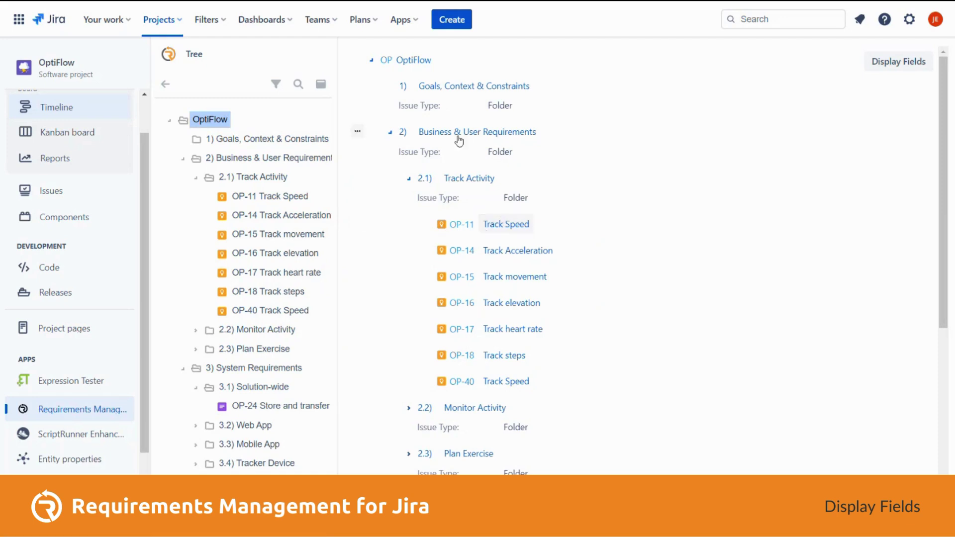
Step: Switch to the Coverage view and bring up its display-field settings
click(166, 84)
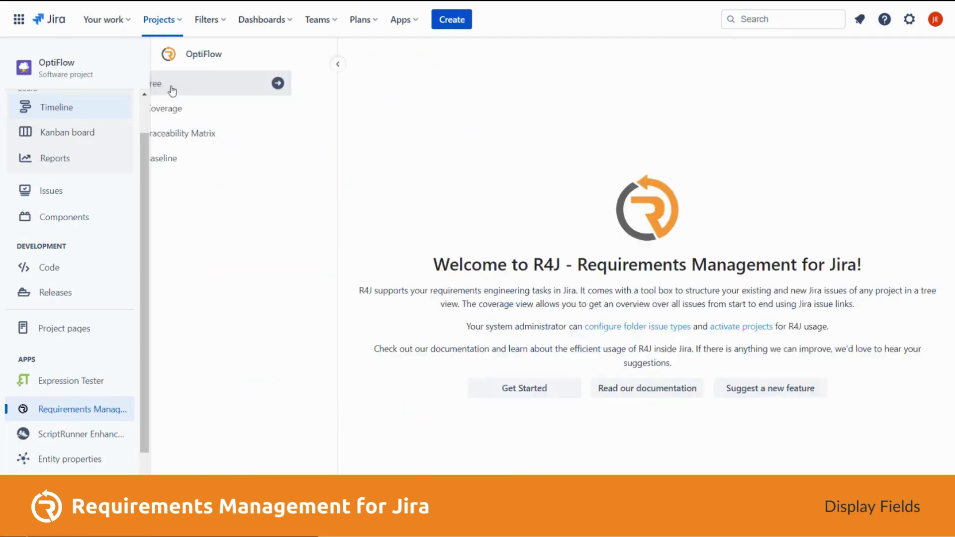
click(208, 112)
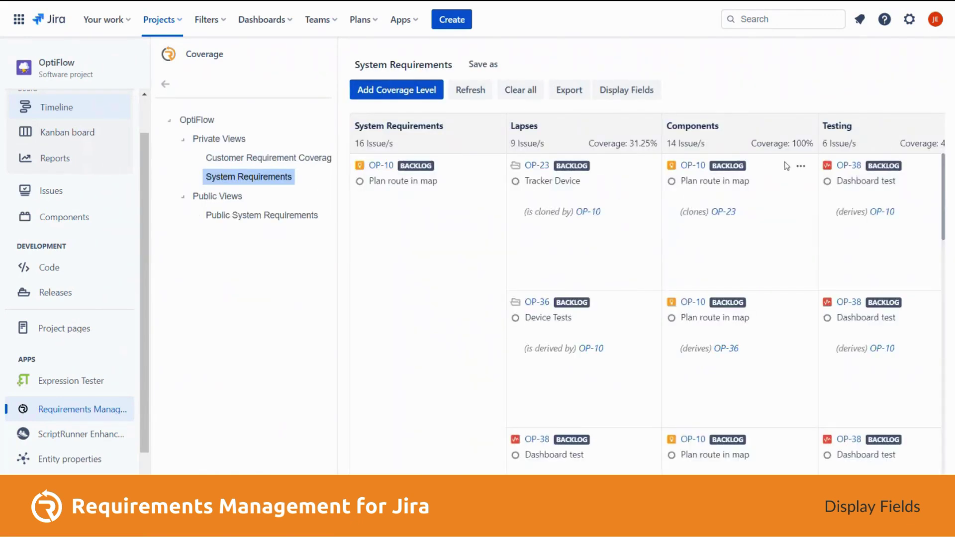
click(643, 94)
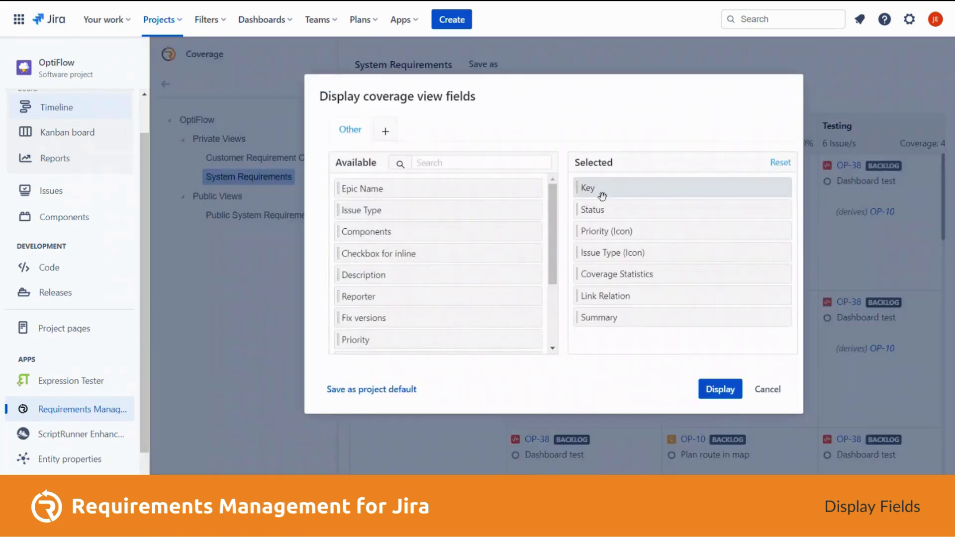
Step: Add Fix versions, Components, Issue Type, Reporter and Description to the coverage card fields
scroll(486, 235, down, 2)
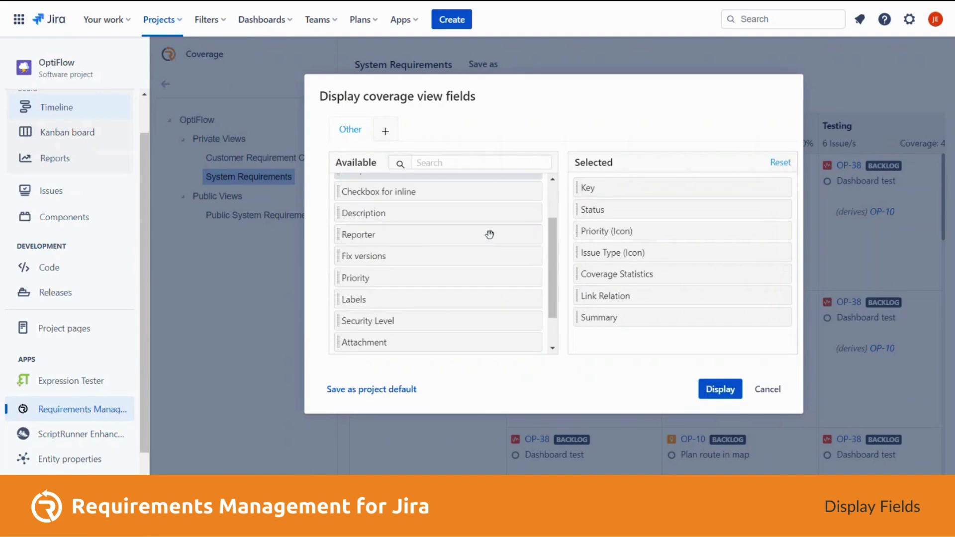
double_click(424, 252)
drag(480, 240, 669, 230)
drag(478, 210, 657, 228)
drag(477, 253, 662, 253)
drag(477, 231, 597, 234)
Step: Apply the coverage card fields, review them on the cards, then open the Customer Requirement coverage view
click(720, 388)
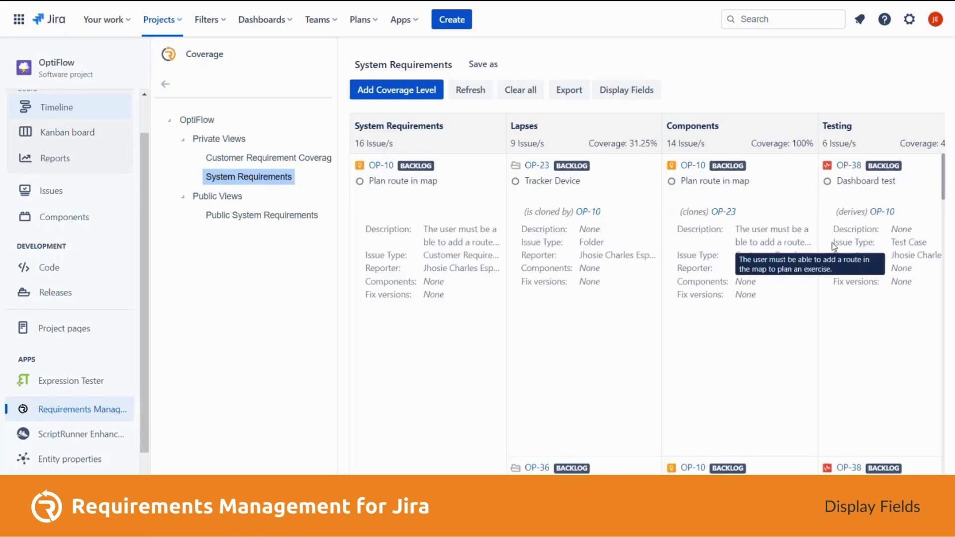
scroll(754, 241, right, 3)
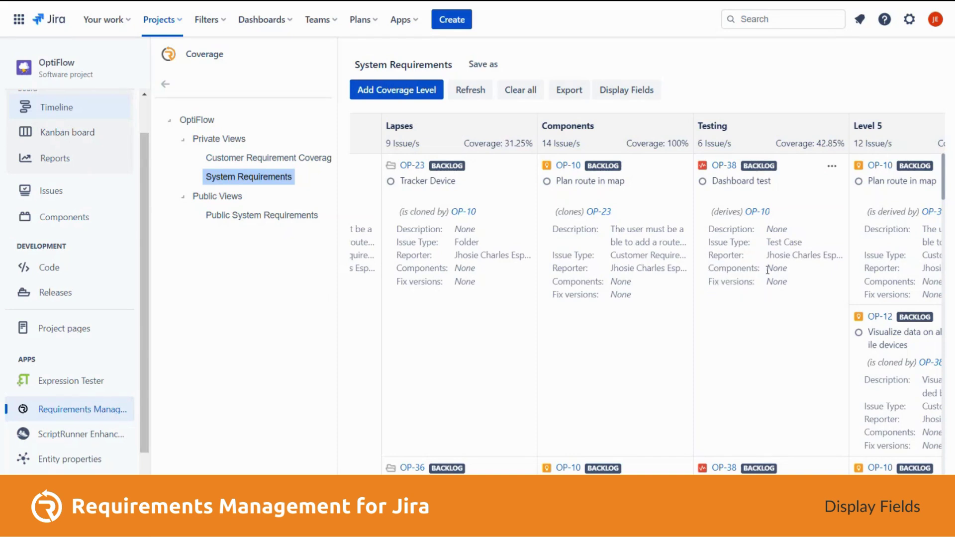
drag(768, 270, 793, 275)
drag(710, 232, 715, 293)
click(229, 160)
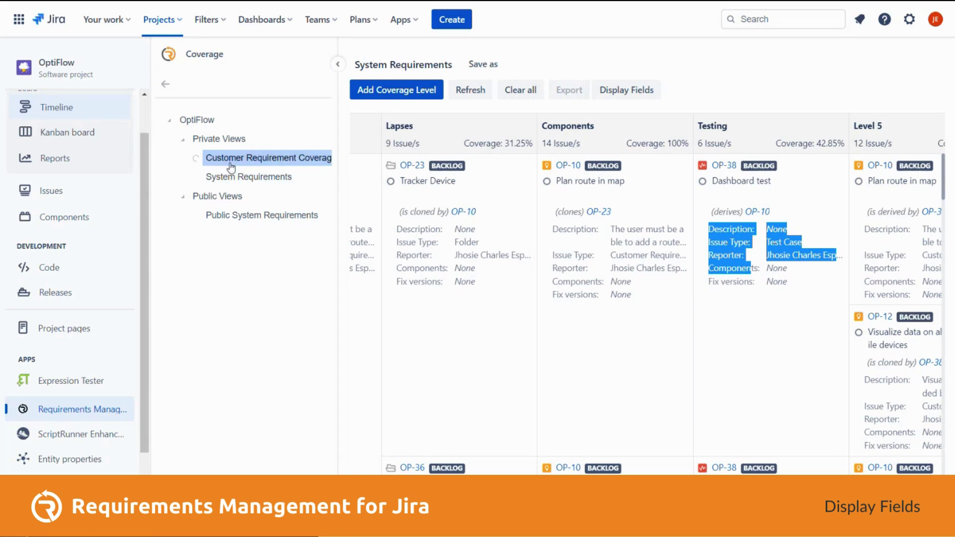